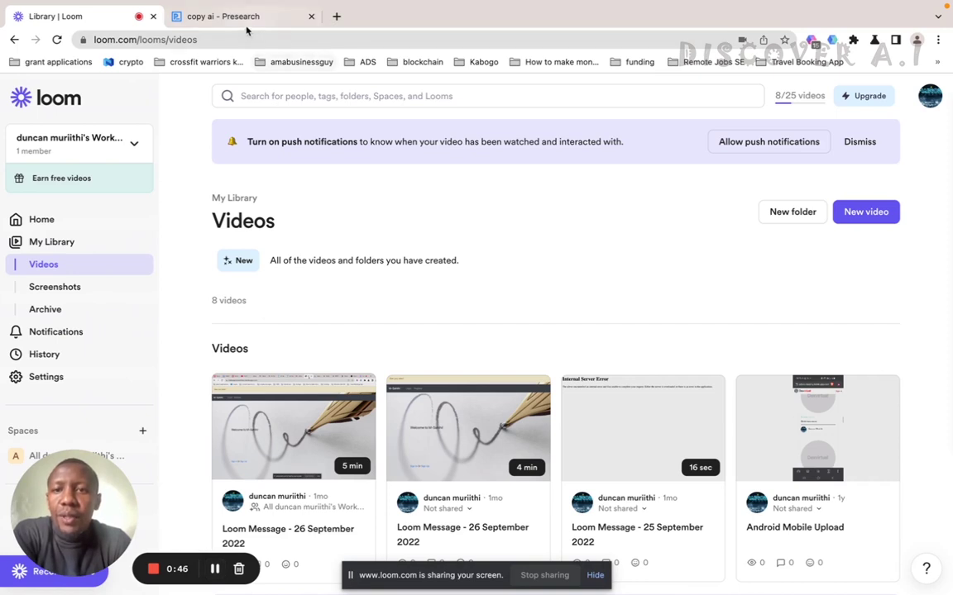
- Switch to the Copy.ai website and review the Free and Pro plans on its pricing page
left_click(247, 18)
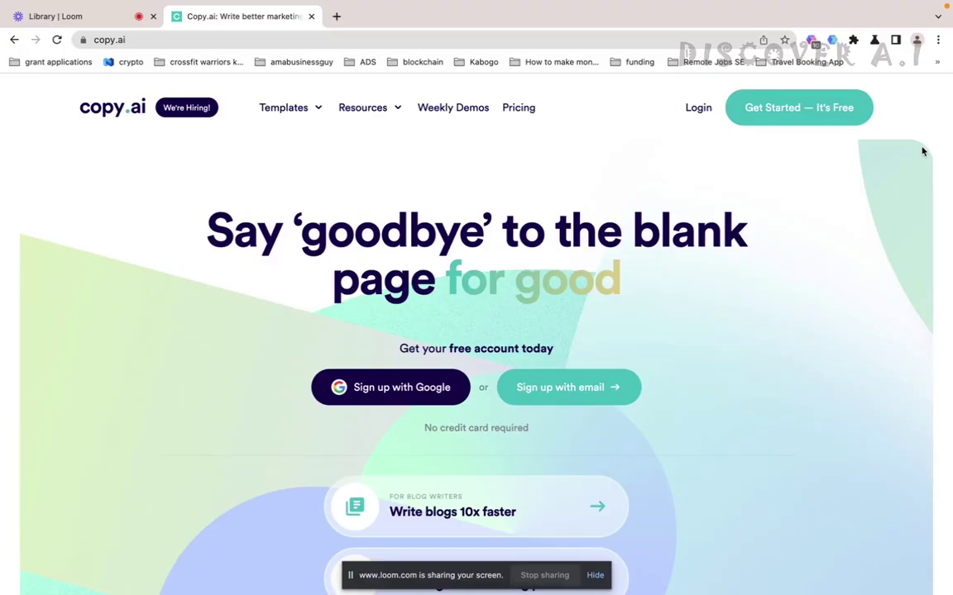
scroll(230, 320, "down", 1)
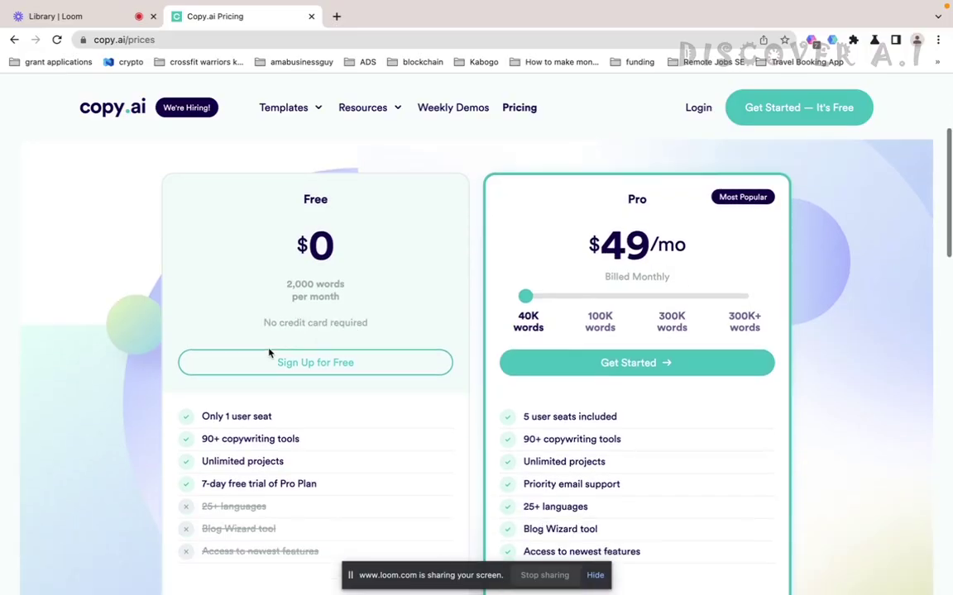
scroll(256, 353, "down", 1)
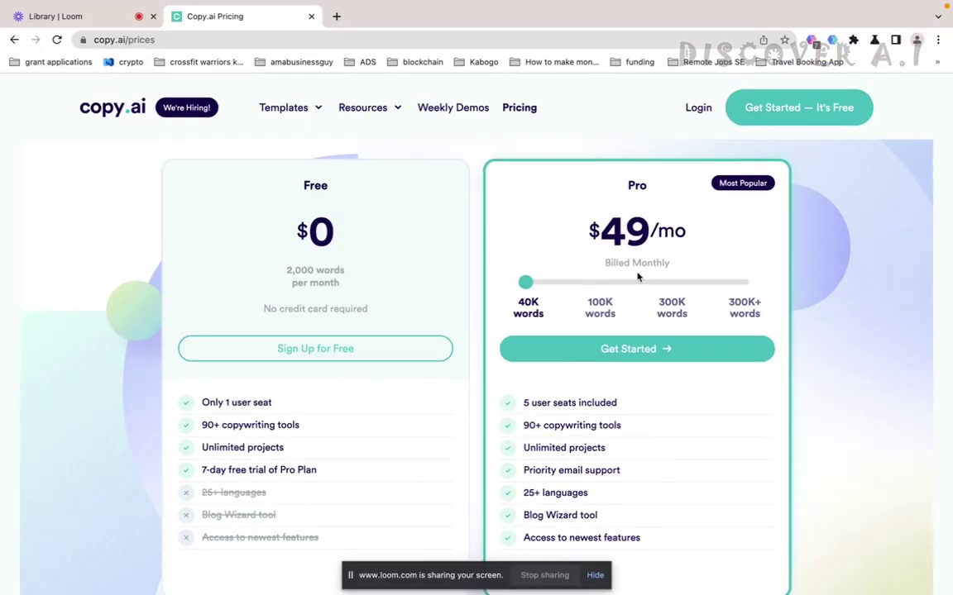
scroll(660, 274, "down", 1)
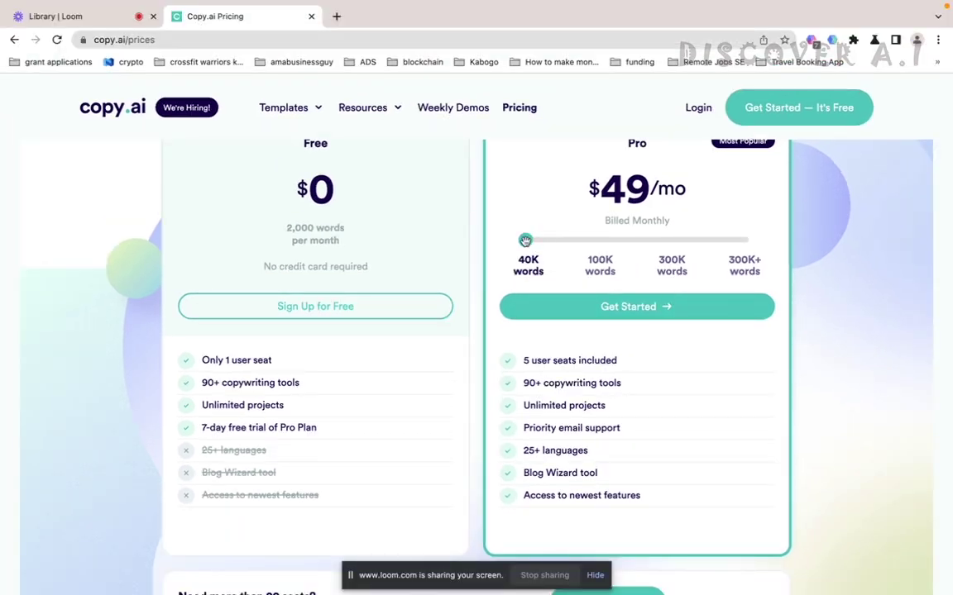
- Compare the Pro plan's monthly price at the 100K, 300K and 300K+ word allowances
left_click_drag(525, 241, 600, 240)
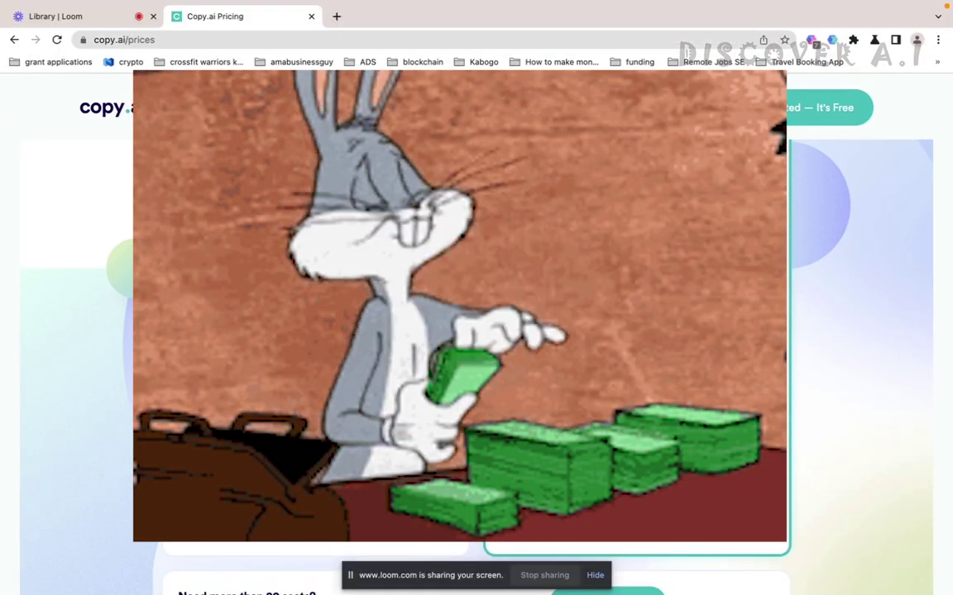
scroll(601, 241, "up", 1)
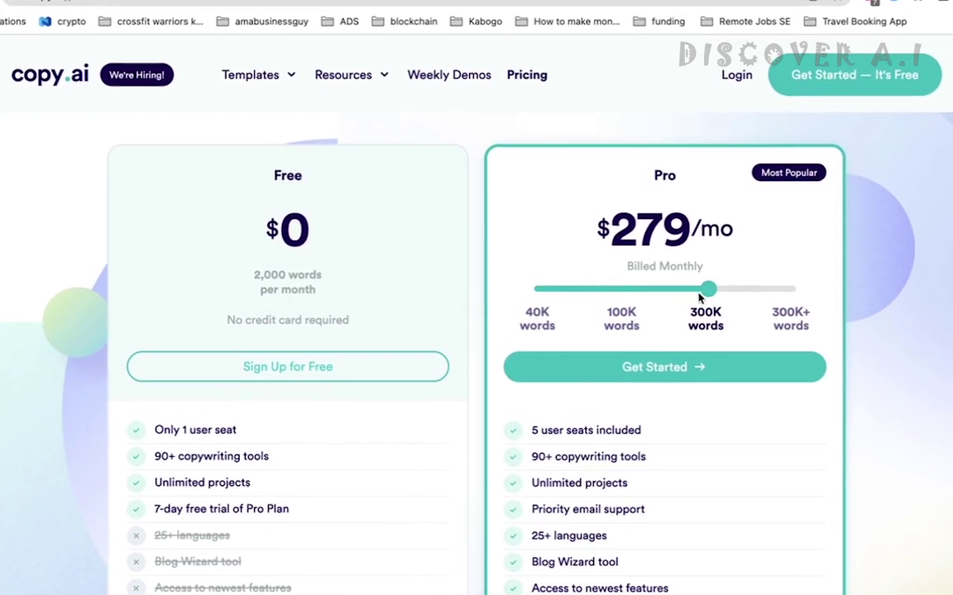
left_click_drag(712, 288, 799, 289)
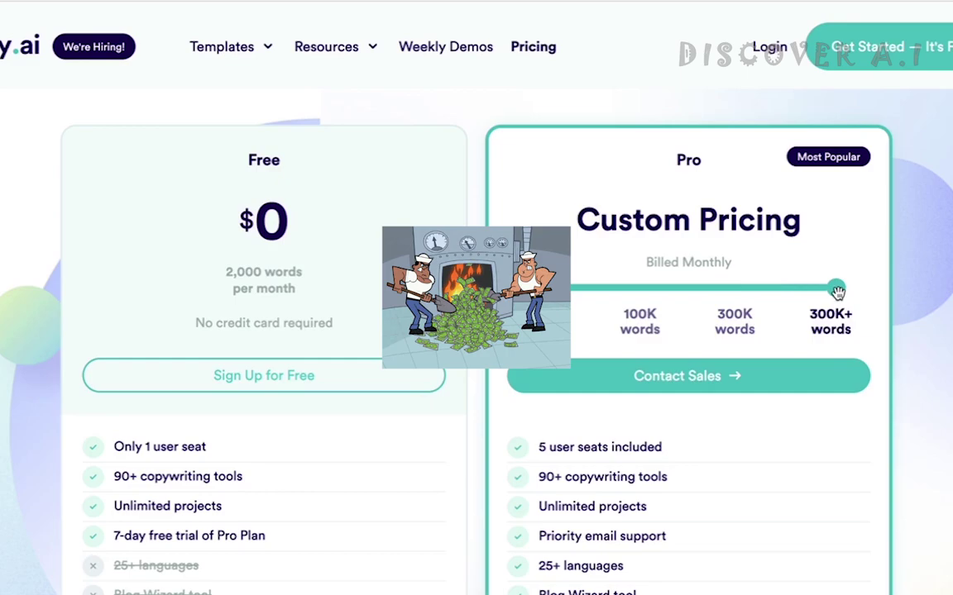
scroll(793, 403, "down", 2)
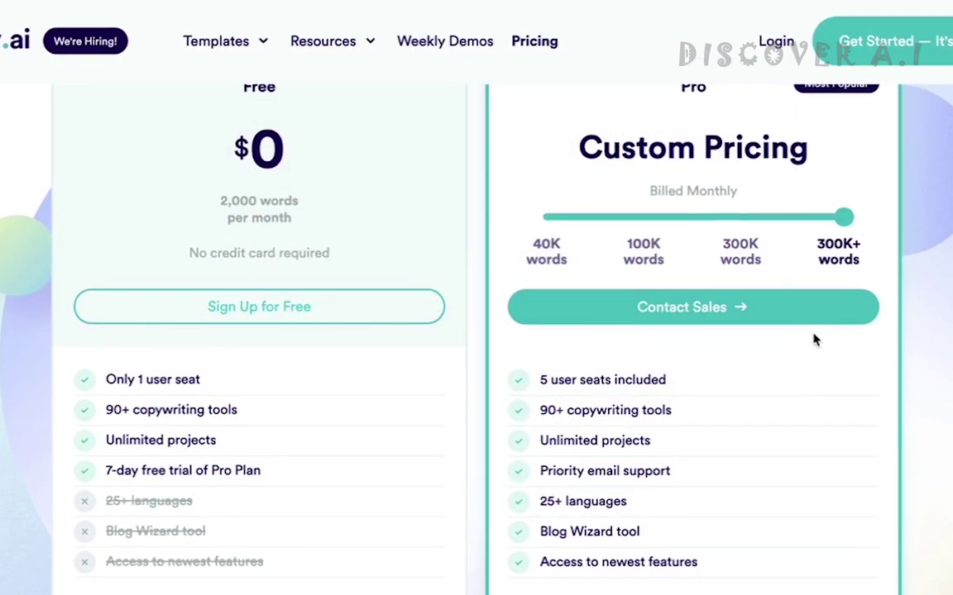
left_click_drag(842, 215, 740, 215)
scroll(521, 252, "up", 5)
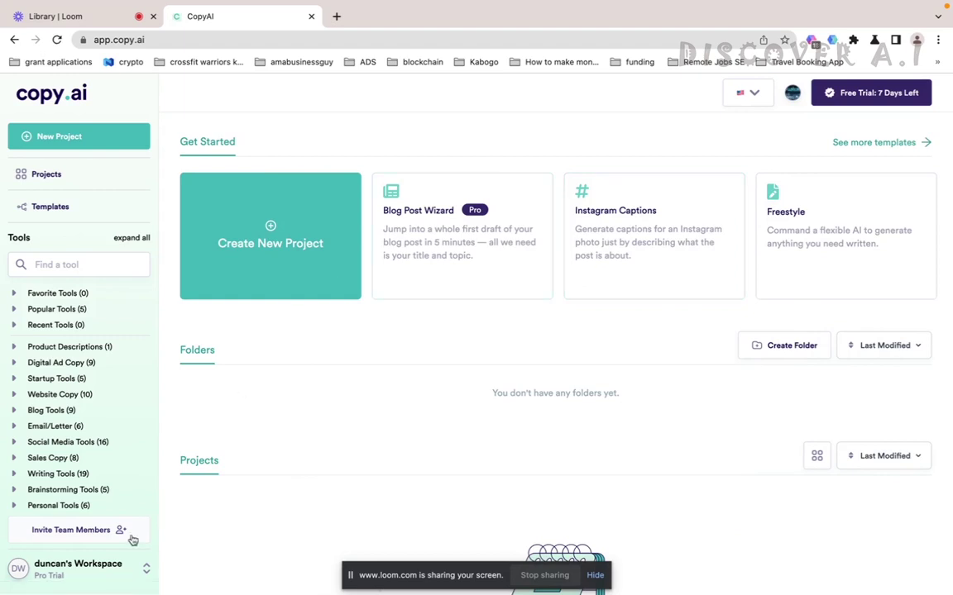
- Create a new Freestyle project and enter "Crossfit blog" as what to create
left_click(266, 246)
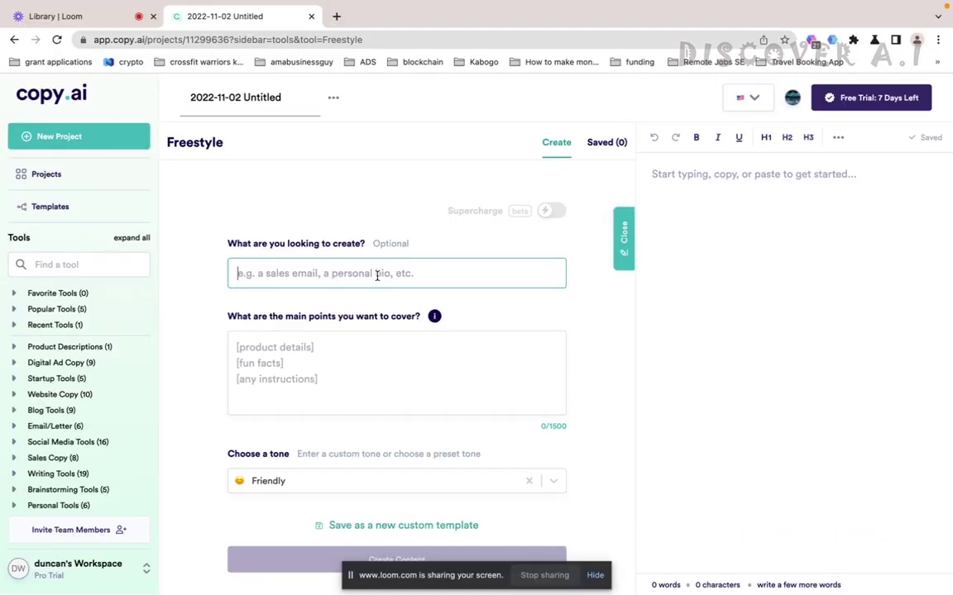
type("ossfit blog")
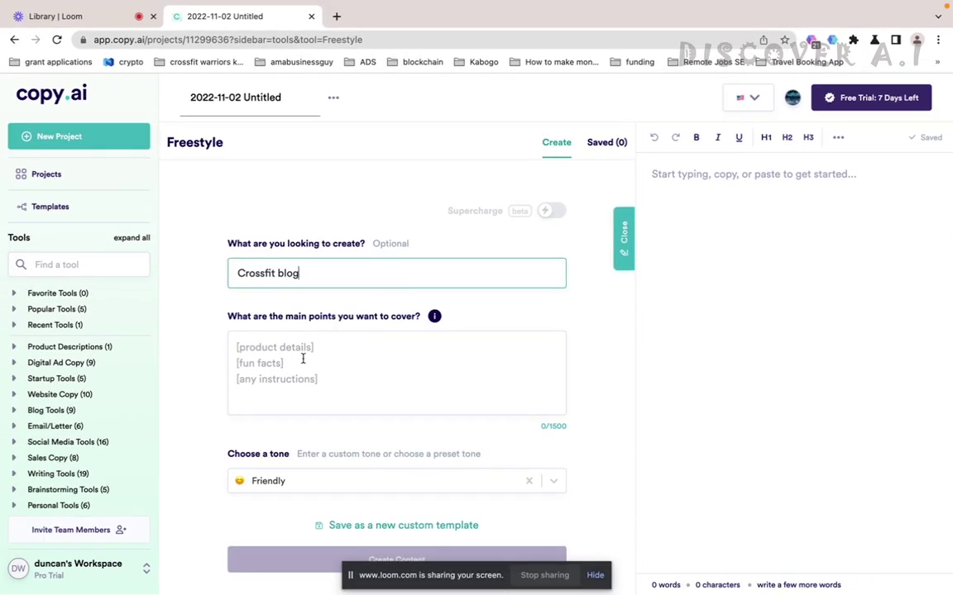
- Fill in the main points: how crossfit benefits humans, why we should do it, whether it harms our health, and who its top athletes are
left_click(435, 318)
left_click(243, 341)
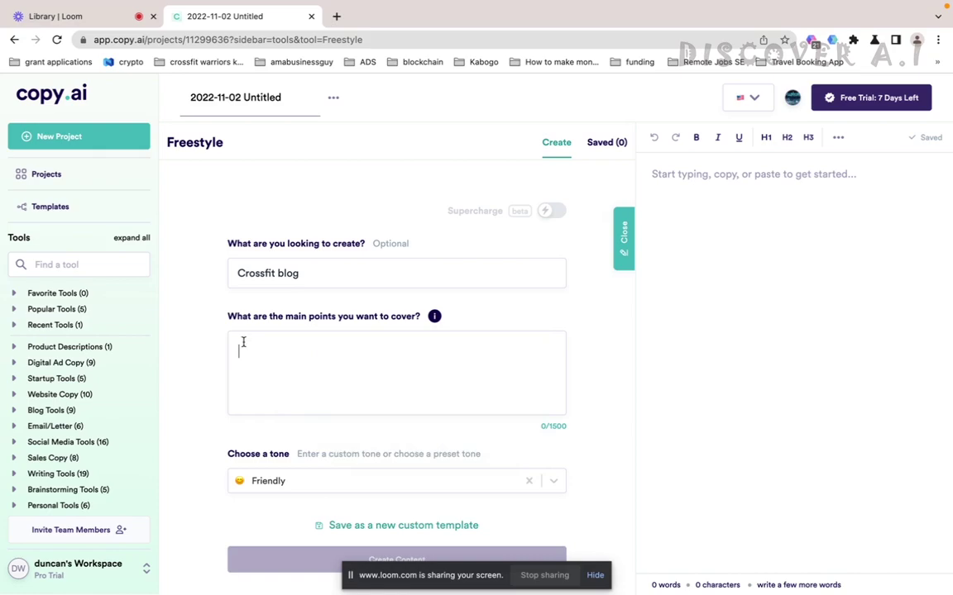
type("About c")
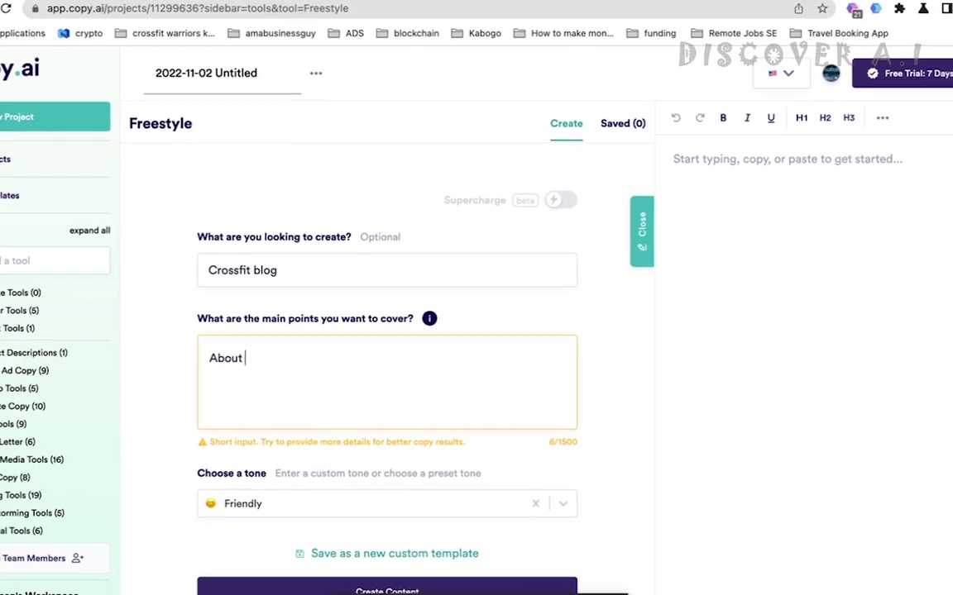
type("rossfit")
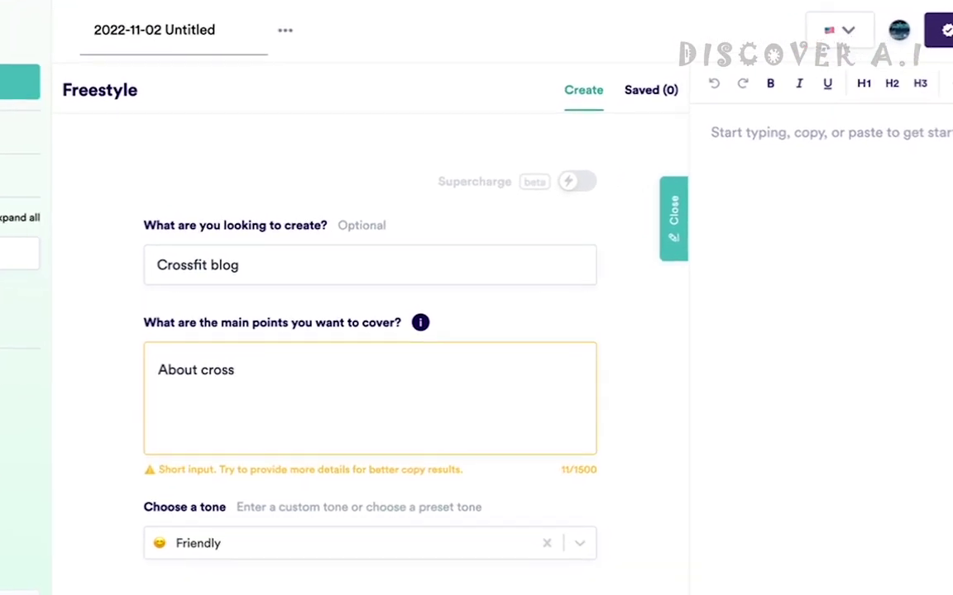
type("and how it's beneficial for Humans. Why should we do crossfit. Is crossfit harmful for our health. Who are the top athletes in crossfit.")
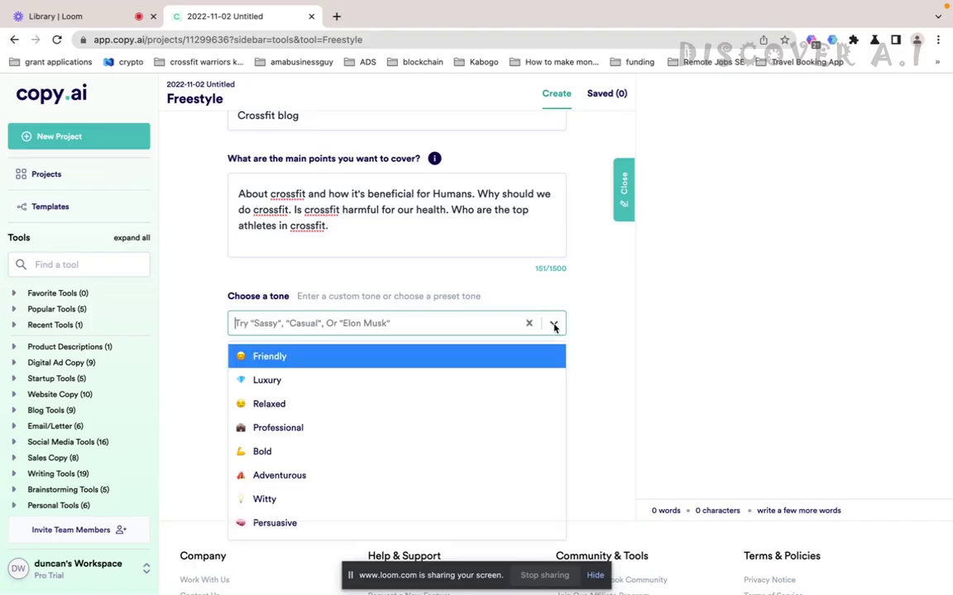
- Look through the preset tones, choose Friendly, and generate the crossfit blog content
scroll(458, 429, "down", 1)
scroll(458, 429, "up", 1)
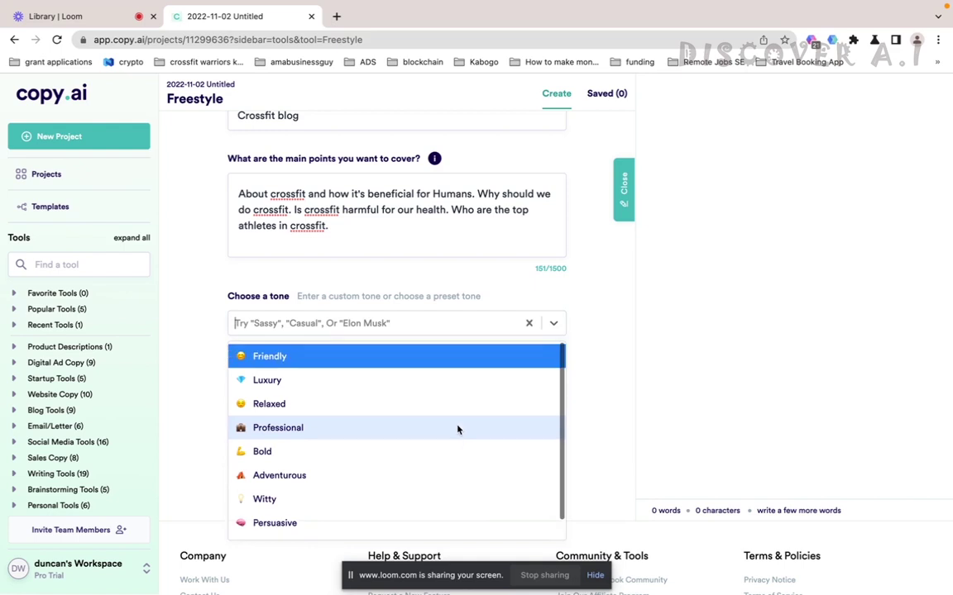
scroll(397, 447, "down", 1)
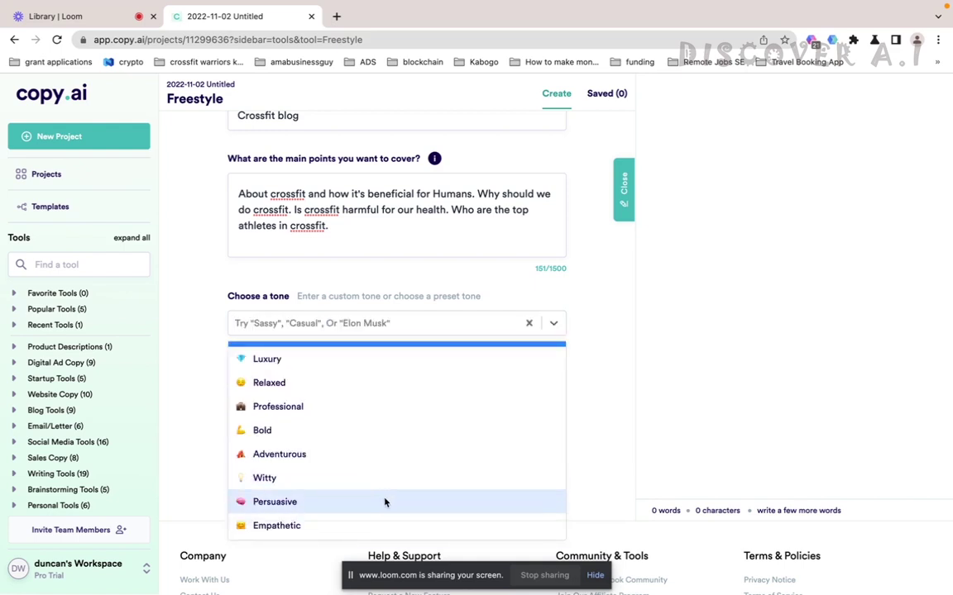
scroll(403, 414, "up", 1)
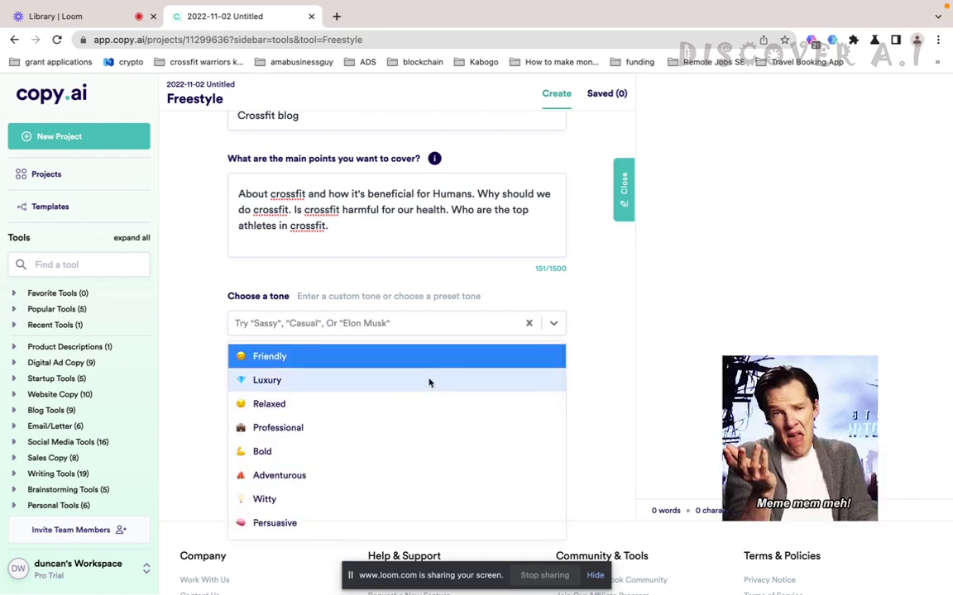
left_click(442, 362)
left_click(428, 400)
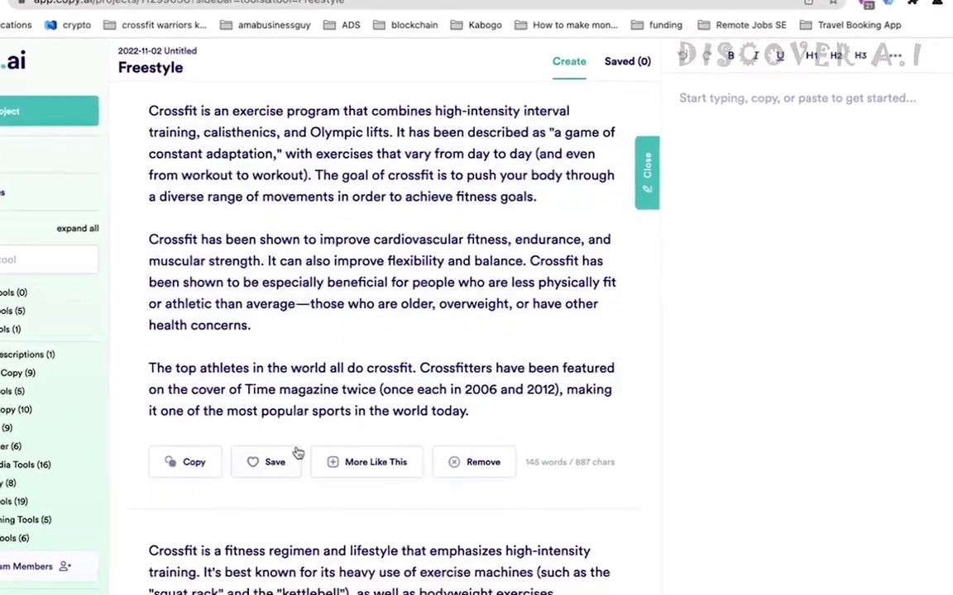
- Read through the generated crossfit texts and check them against the entered brief
scroll(302, 444, "down", 1)
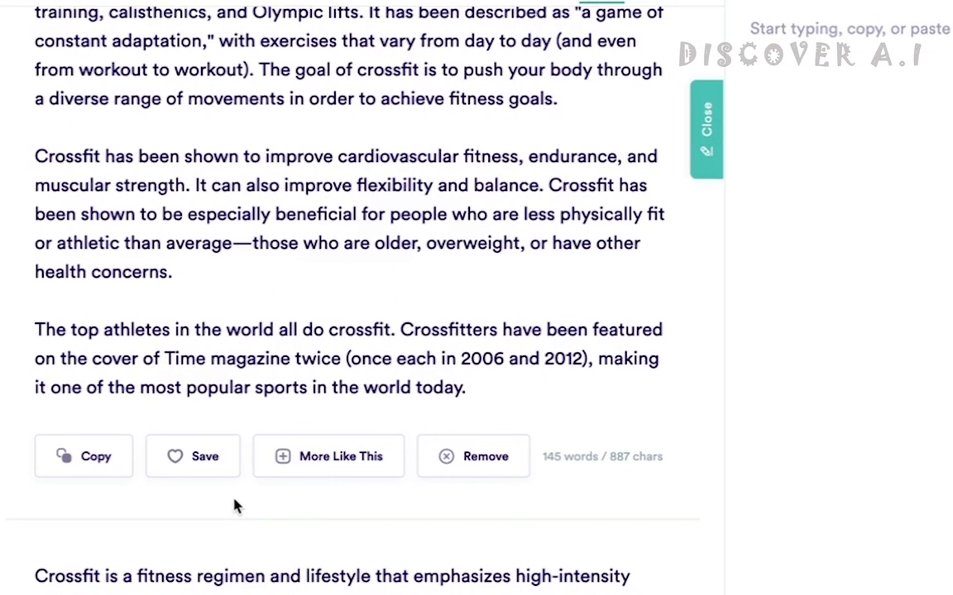
scroll(235, 505, "down", 4)
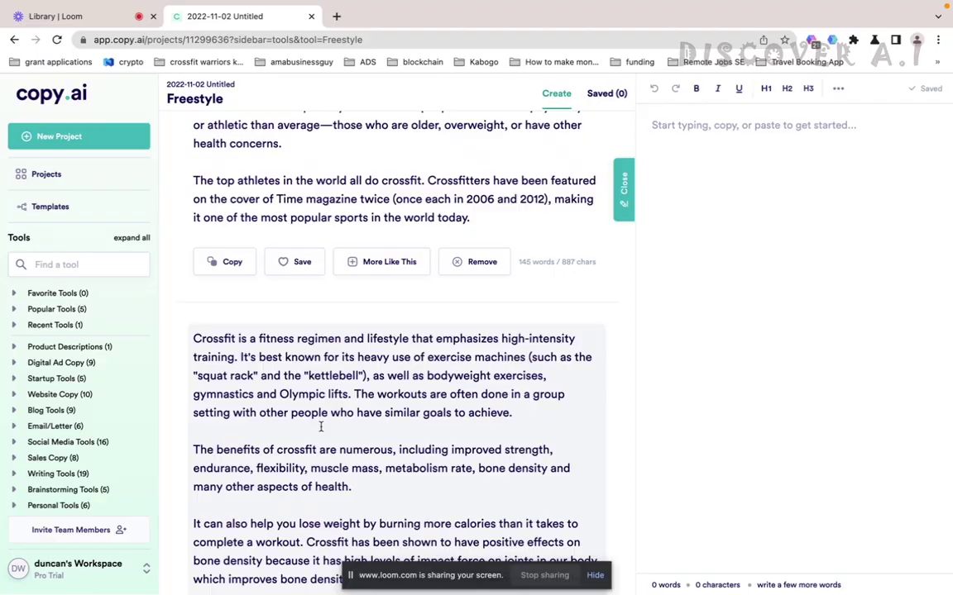
scroll(321, 427, "down", 5)
scroll(321, 427, "up", 2)
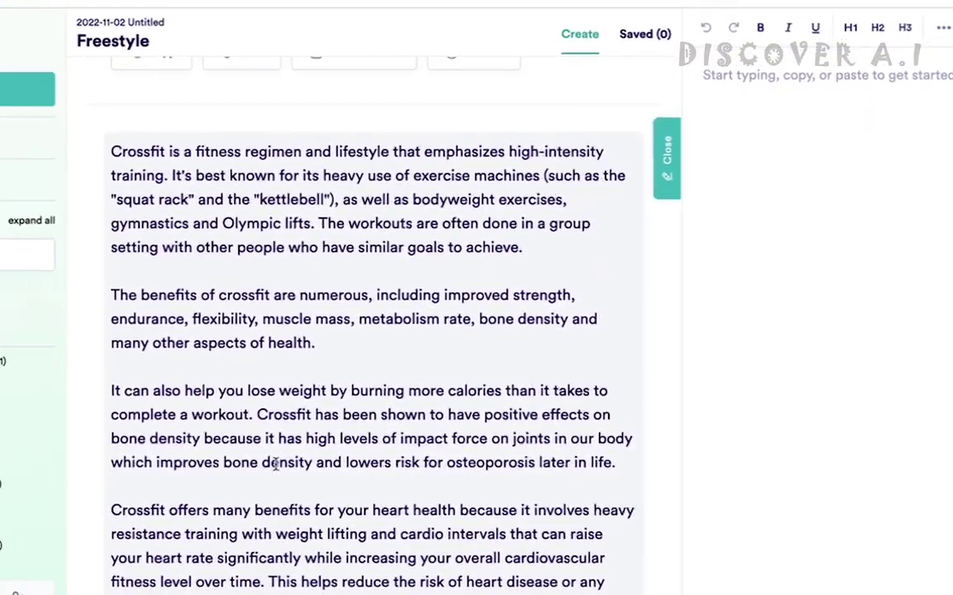
scroll(275, 466, "down", 2)
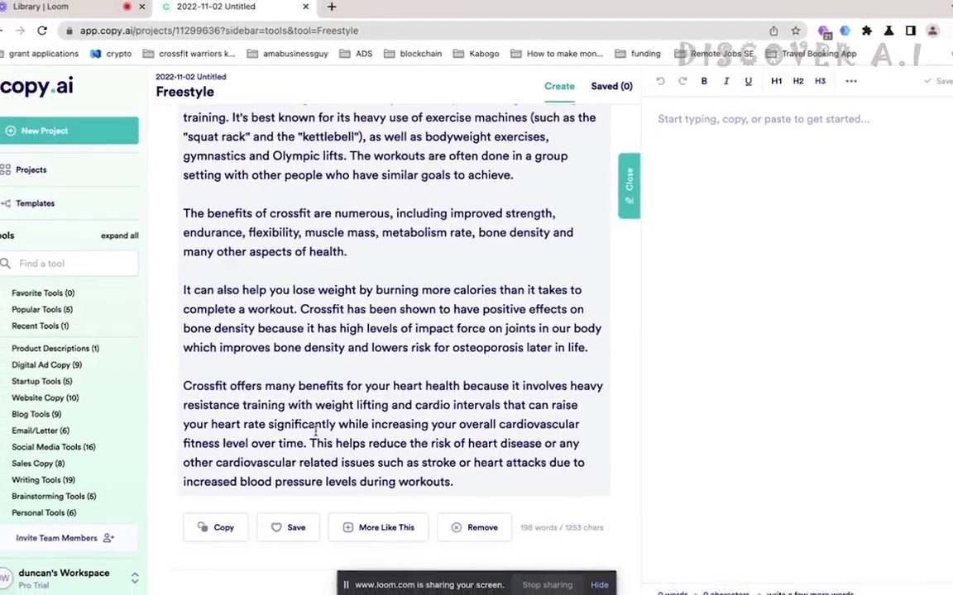
scroll(316, 431, "down", 5)
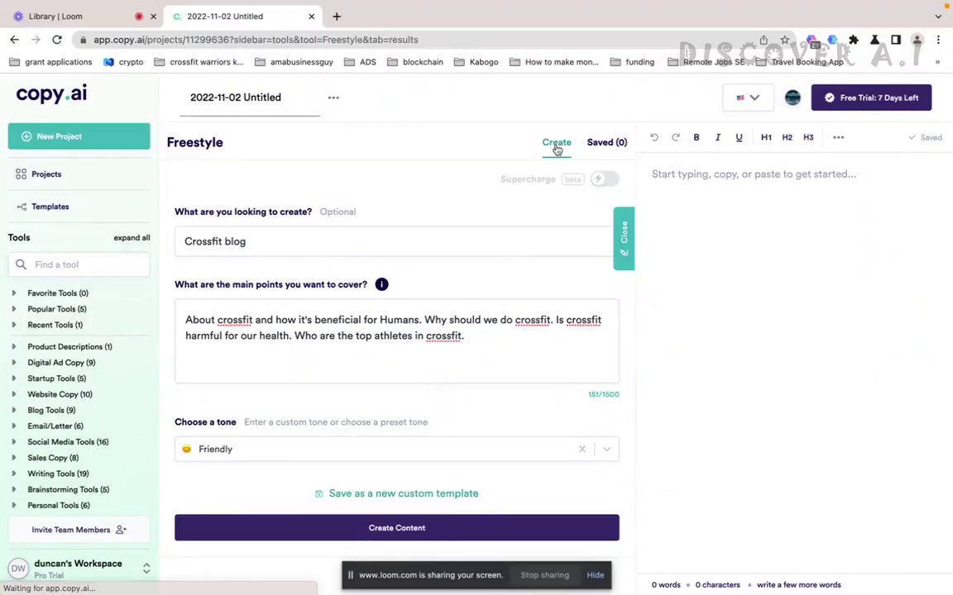
scroll(543, 212, "down", 4)
scroll(413, 330, "up", 2)
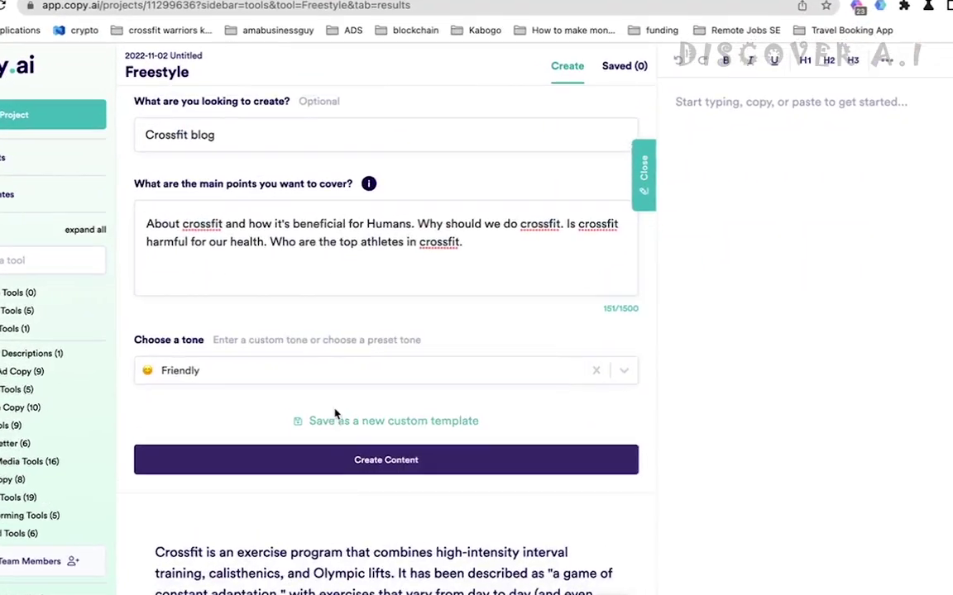
- Copy the first generated crossfit text and paste it into the project's document editor
scroll(356, 372, "down", 5)
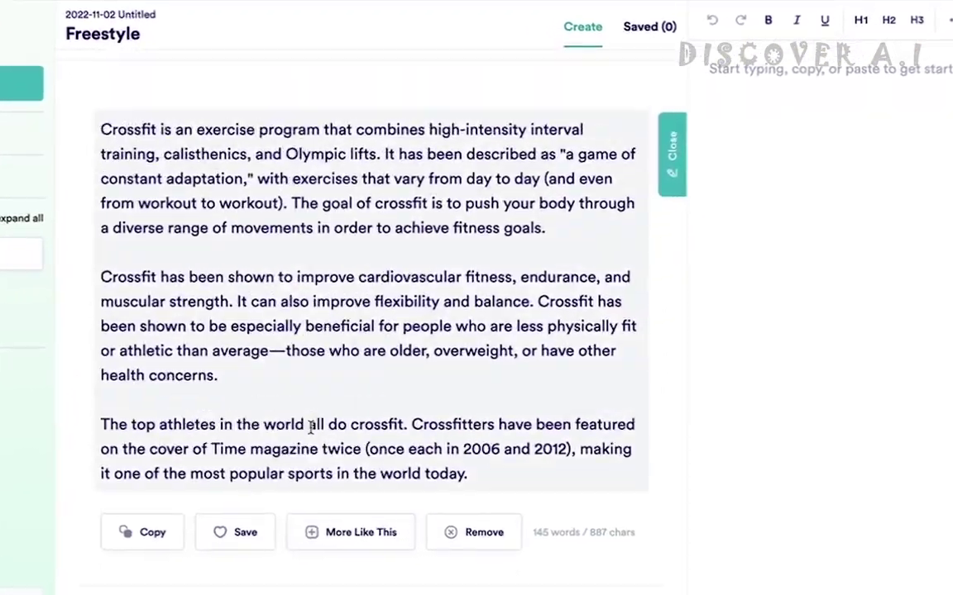
left_click(152, 540)
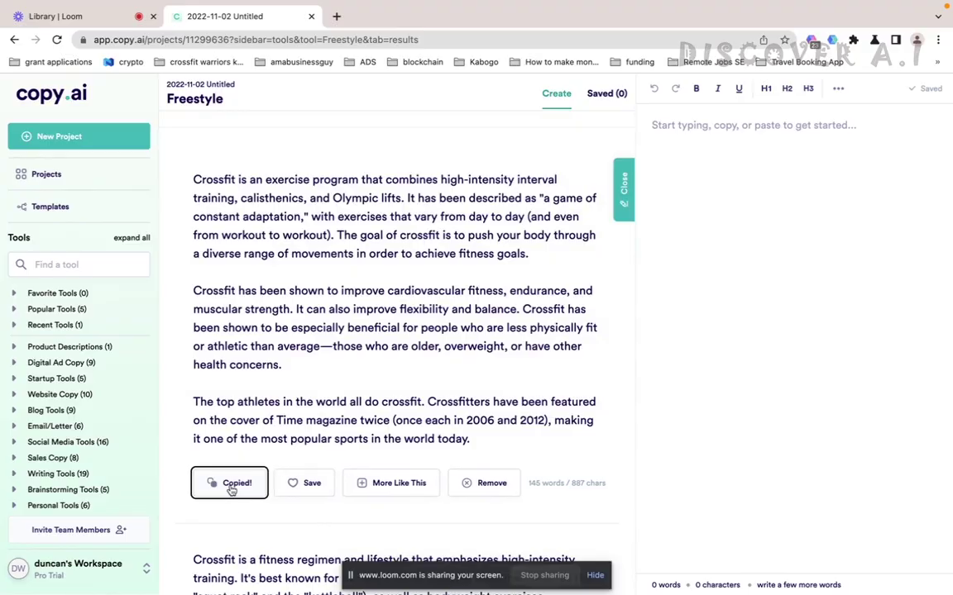
scroll(771, 196, "up", 1)
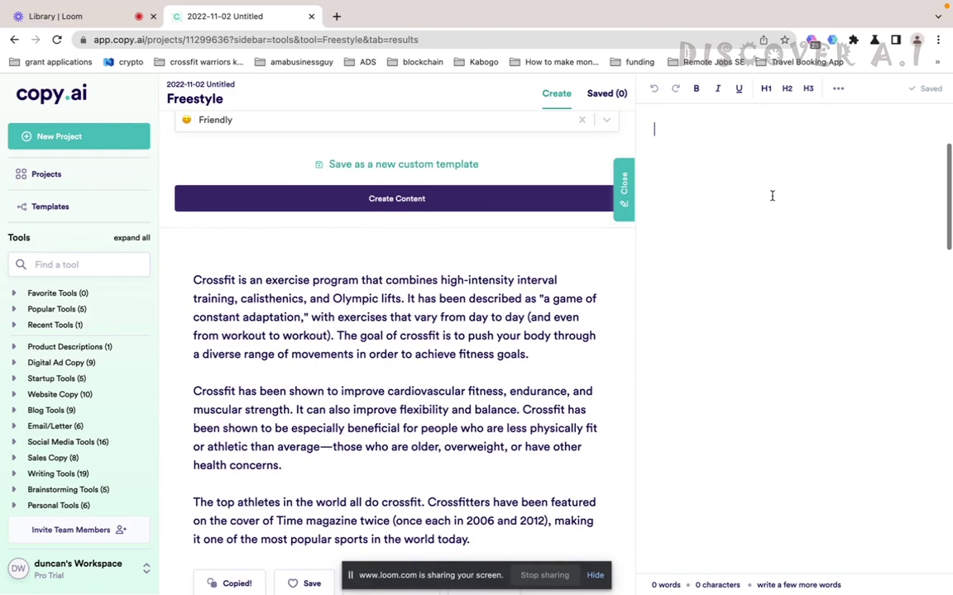
key("super+v")
- Look over the remaining generated results and save the first crossfit text to the project's saved results
scroll(264, 183, "down", 10)
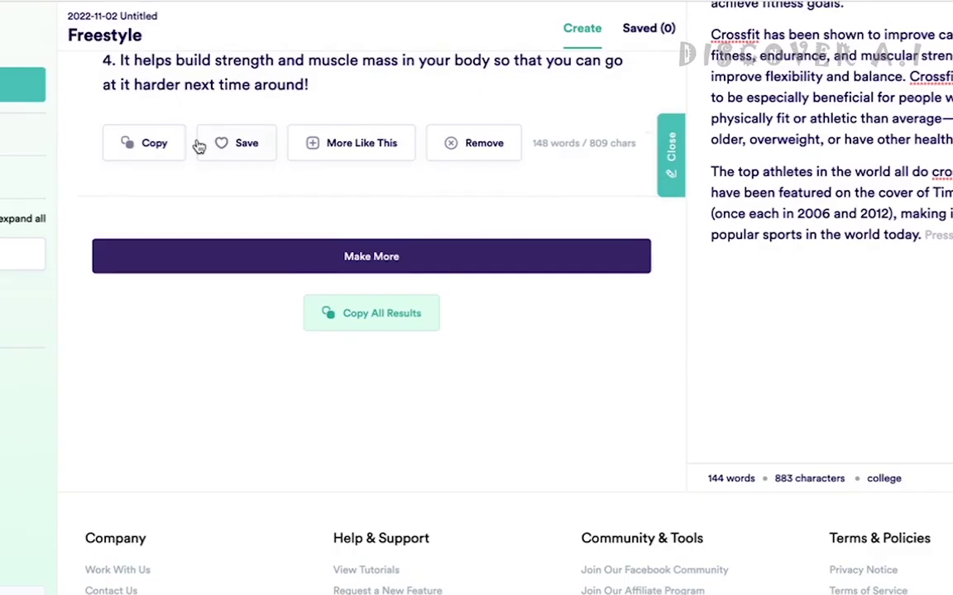
scroll(209, 147, "up", 15)
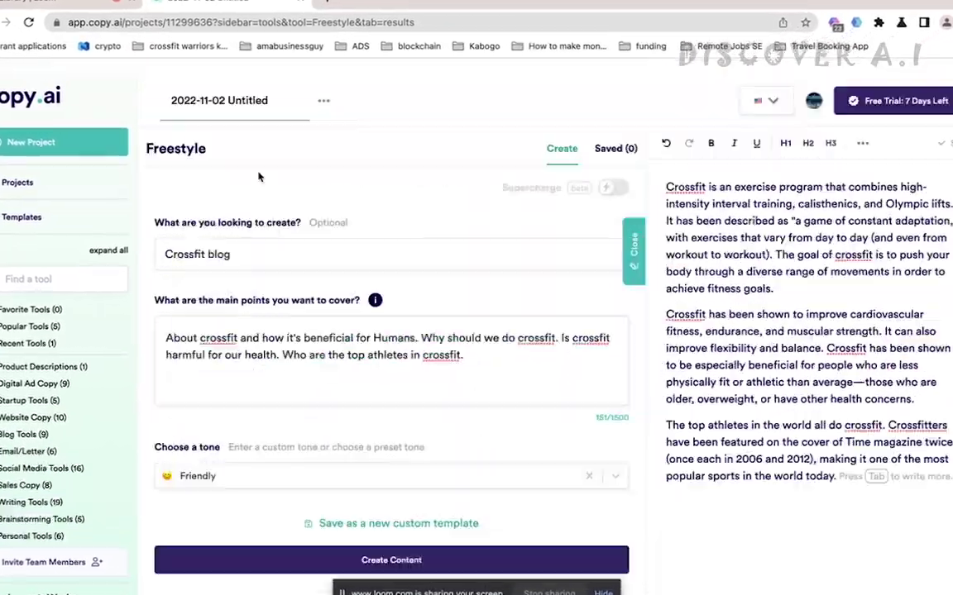
scroll(241, 168, "down", 5)
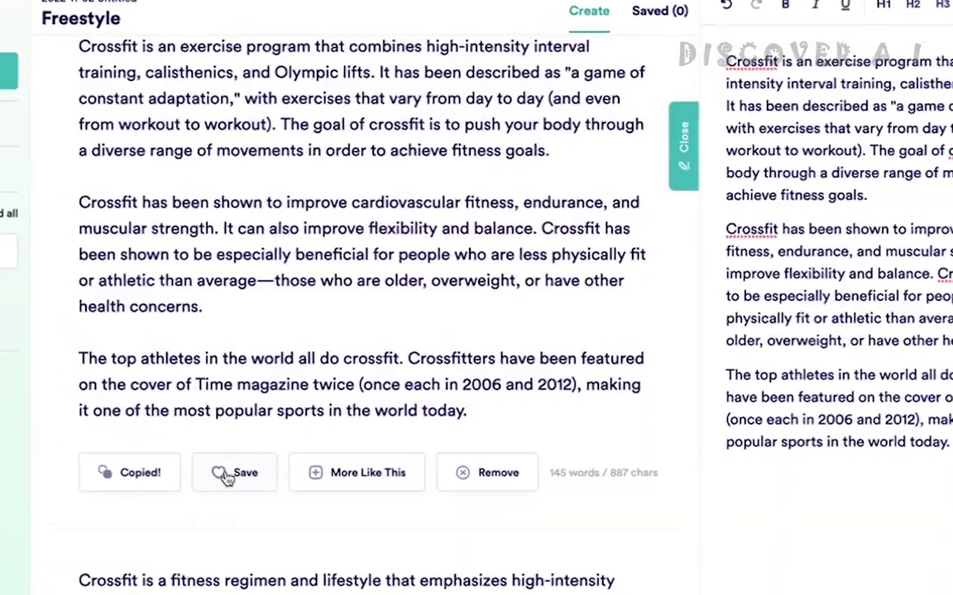
left_click(212, 488)
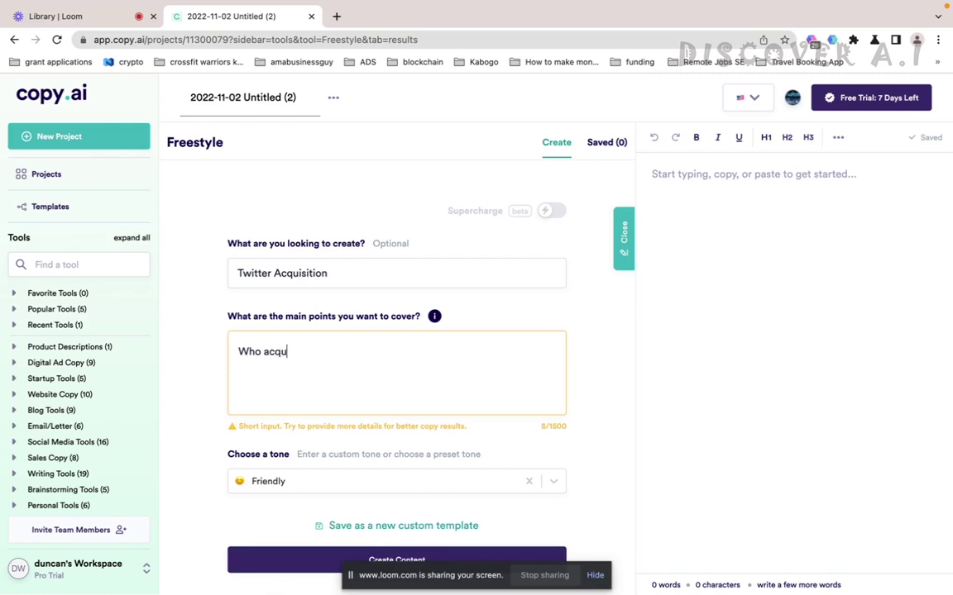
- Ask in the Twitter Acquisition project's main points who acquired twitter and what amount was paid, and review the generated copy
type("ired twitter. What ")
type("a")
type("mount ")
type("was")
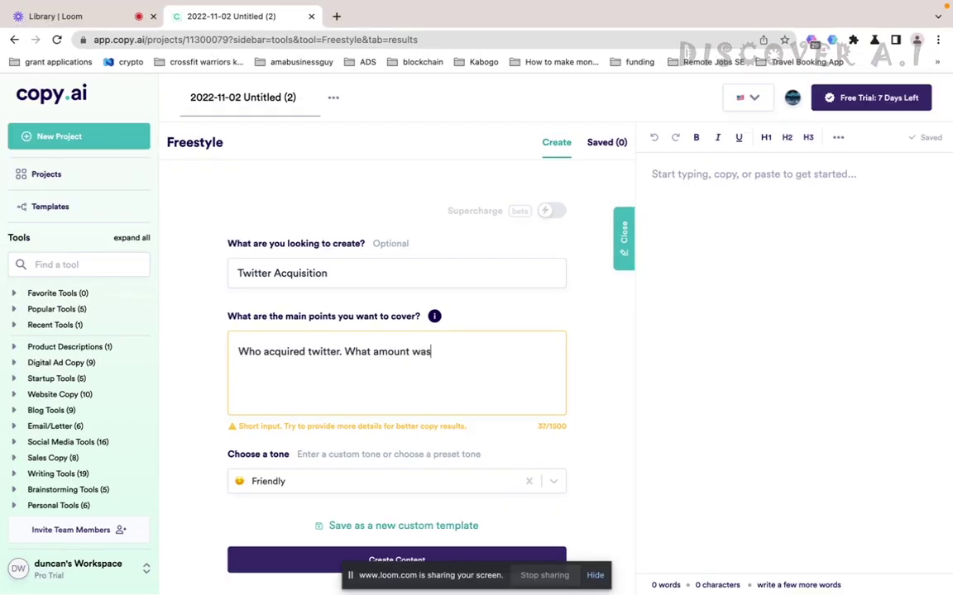
type(" paid in the twitter a")
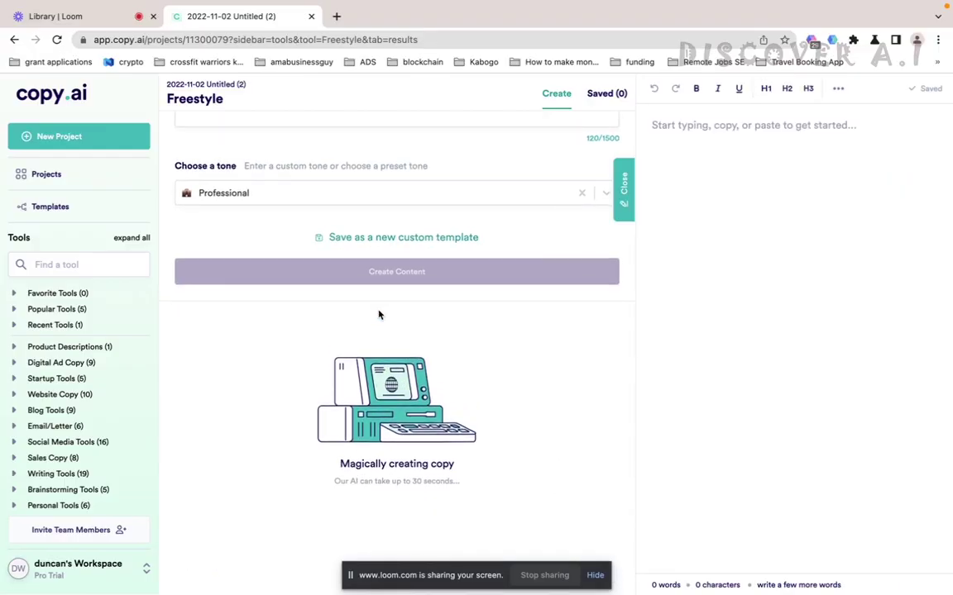
scroll(377, 312, "down", 3)
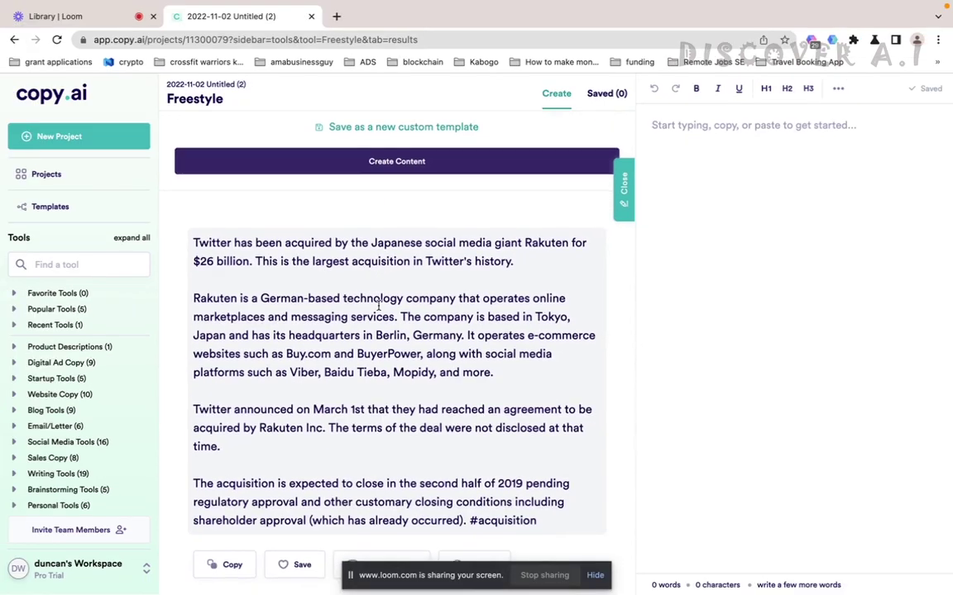
- Read through the generated Twitter acquisition texts, generate another batch of results and look it over
scroll(379, 306, "down", 2)
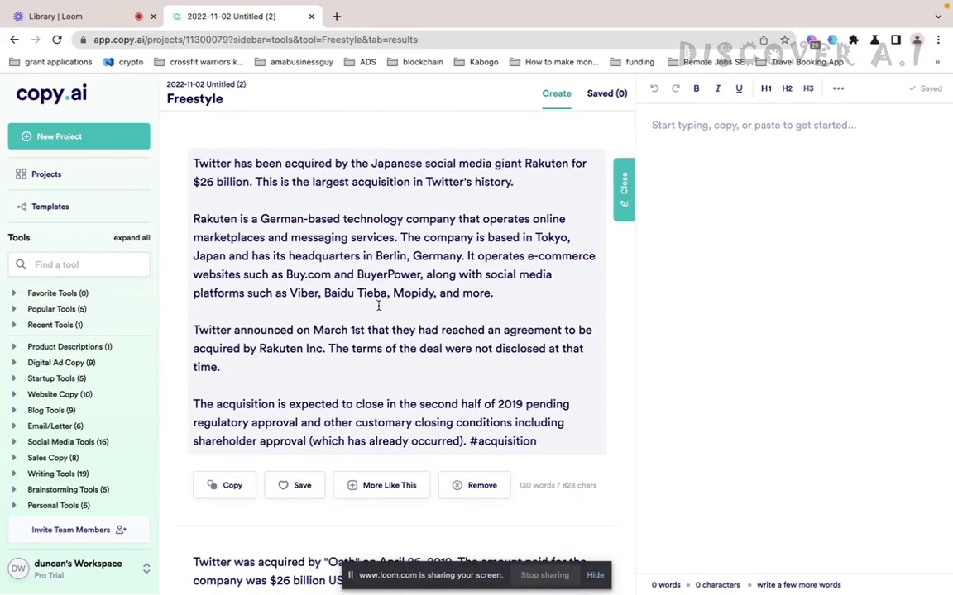
scroll(379, 306, "down", 1)
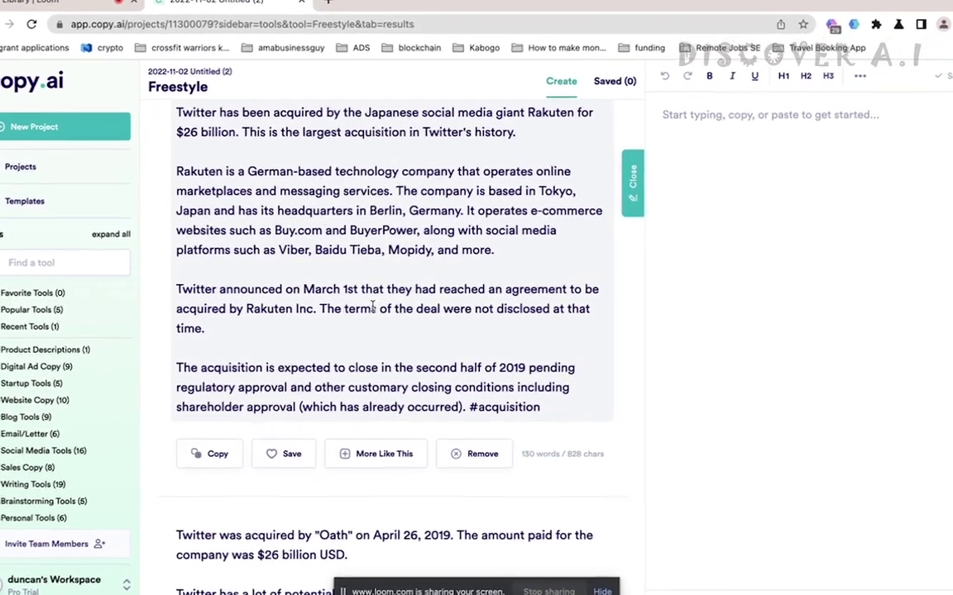
scroll(365, 308, "up", 1)
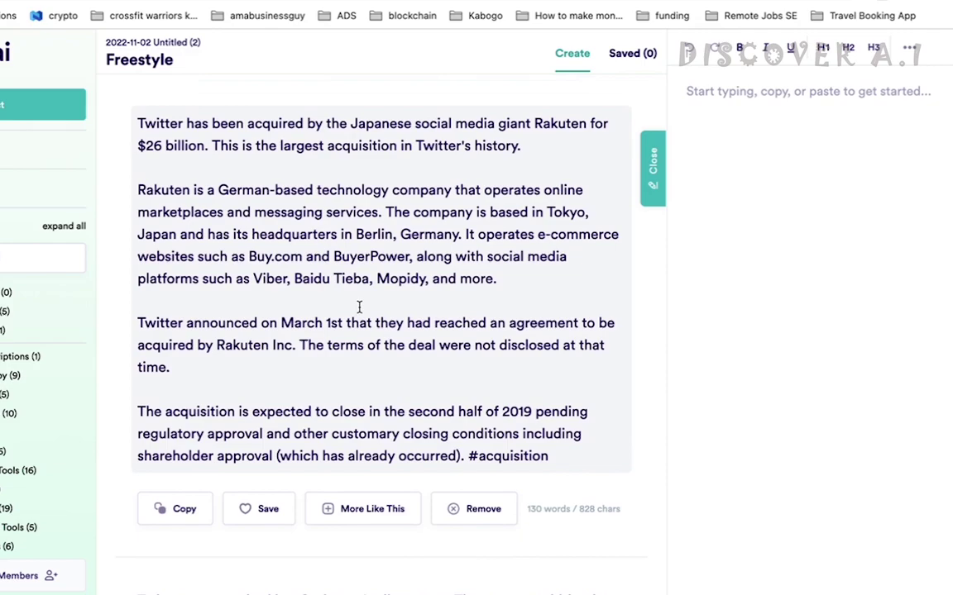
scroll(357, 307, "down", 5)
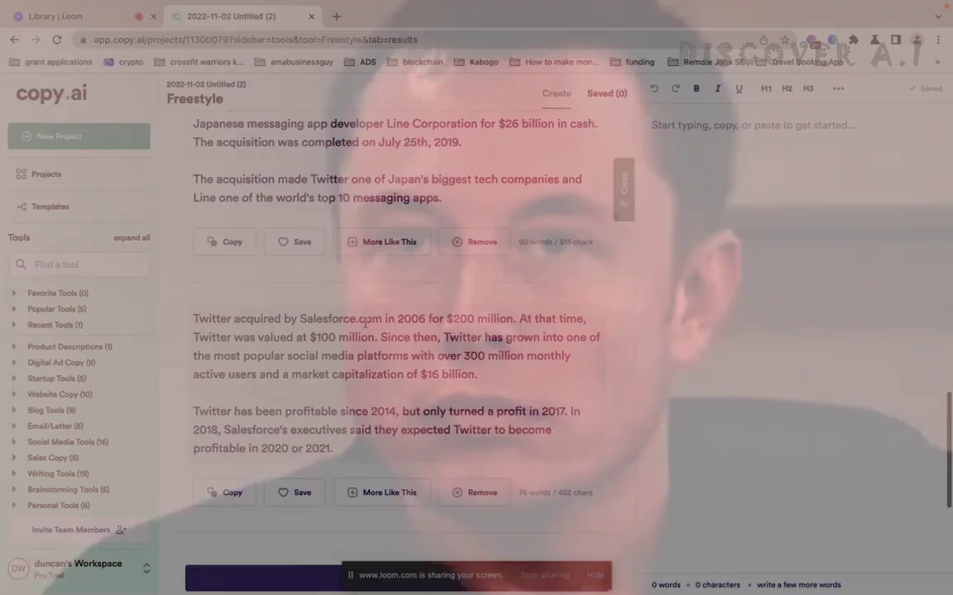
scroll(364, 339, "down", 2)
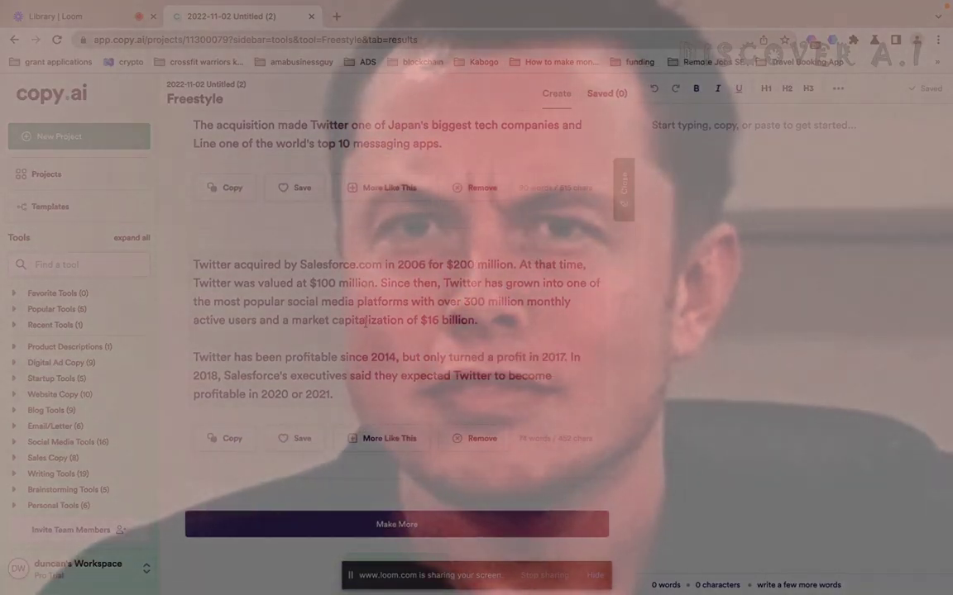
scroll(365, 323, "down", 6)
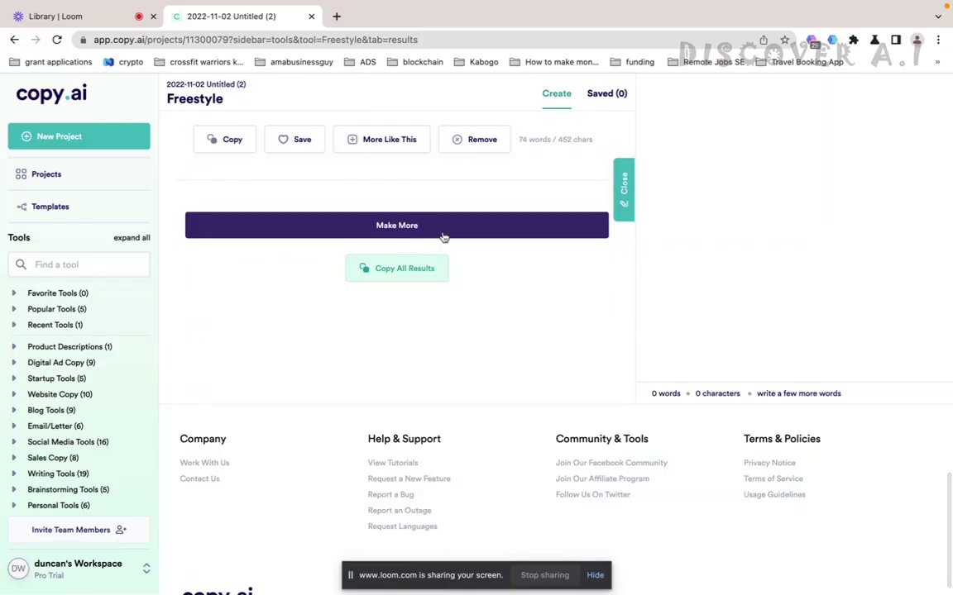
left_click(443, 226)
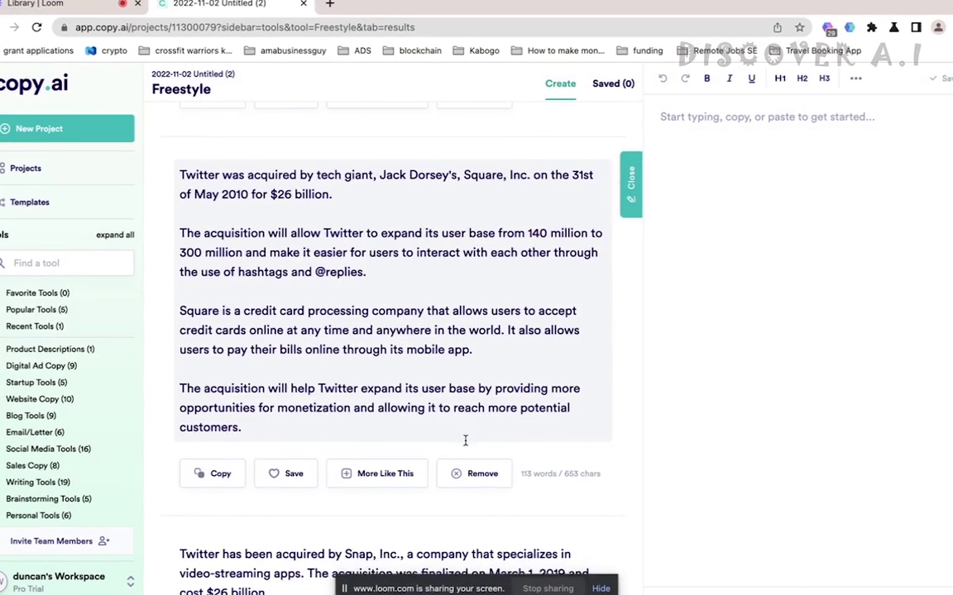
scroll(465, 438, "down", 6)
scroll(465, 438, "down", 2)
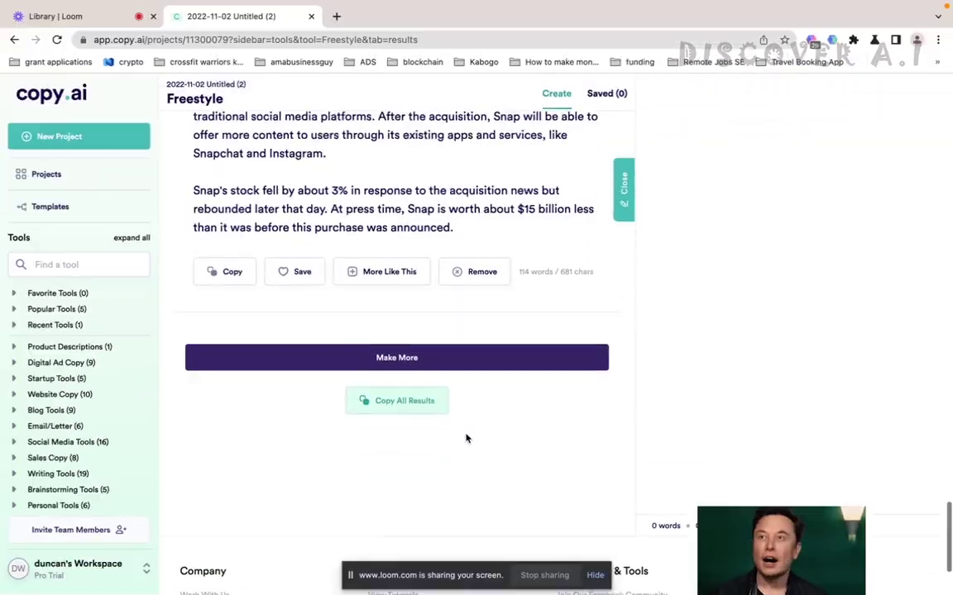
- Add "elon musk" at the end of the Twitter Acquisition main points, regenerate the content and review the results
scroll(466, 438, "up", 20)
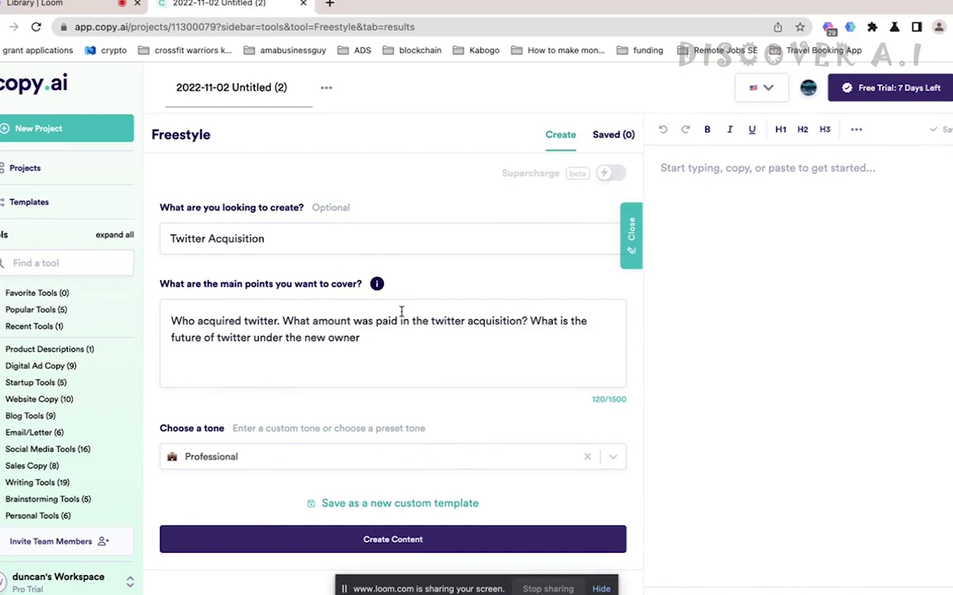
left_click(379, 345)
type(".")
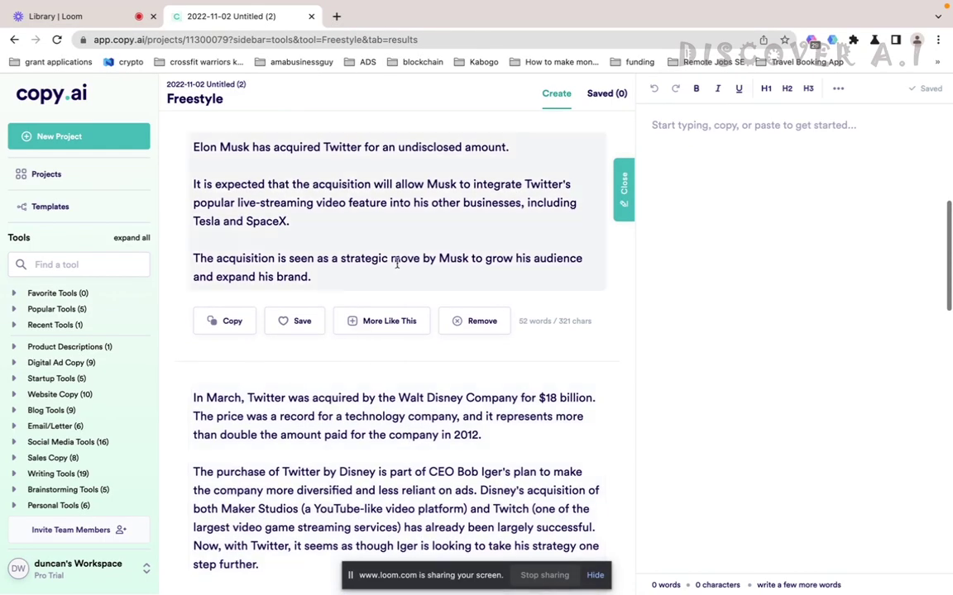
scroll(323, 528, "down", 15)
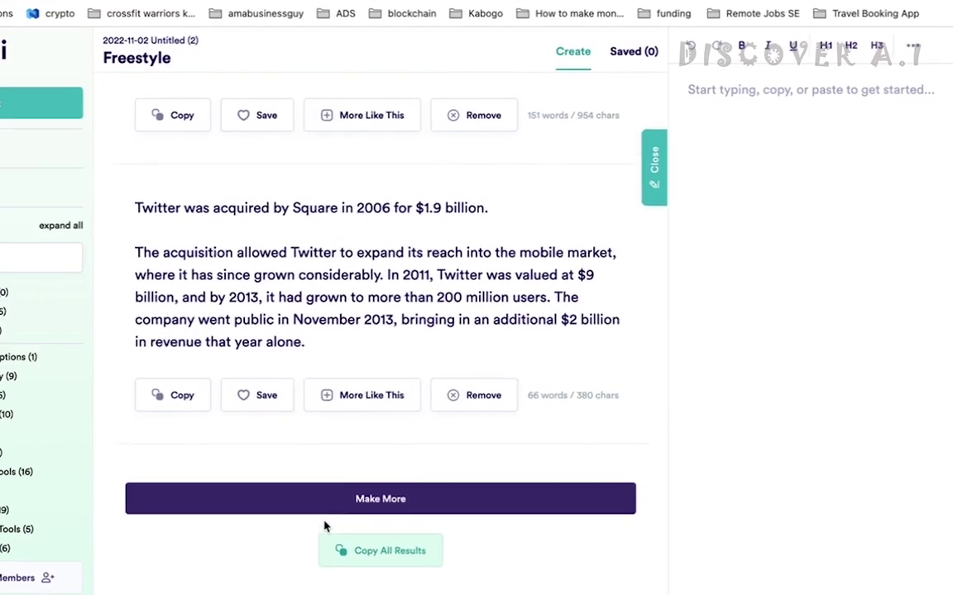
scroll(329, 519, "up", 5)
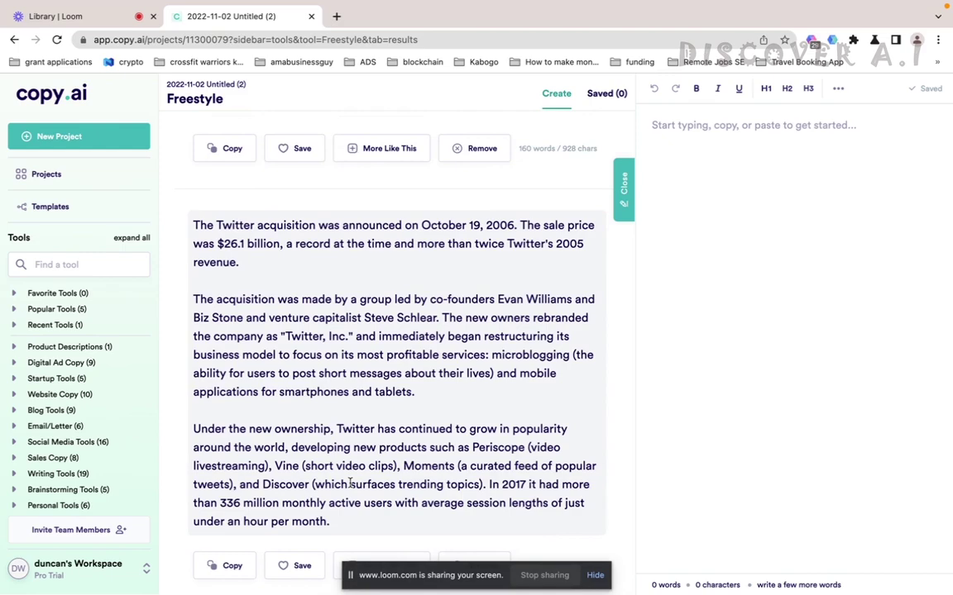
- Generate and review Adventurous-tone copy on "climate change" with the main points "What is climate change. Why is it important. will the world end soon"
scroll(349, 484, "up", 10)
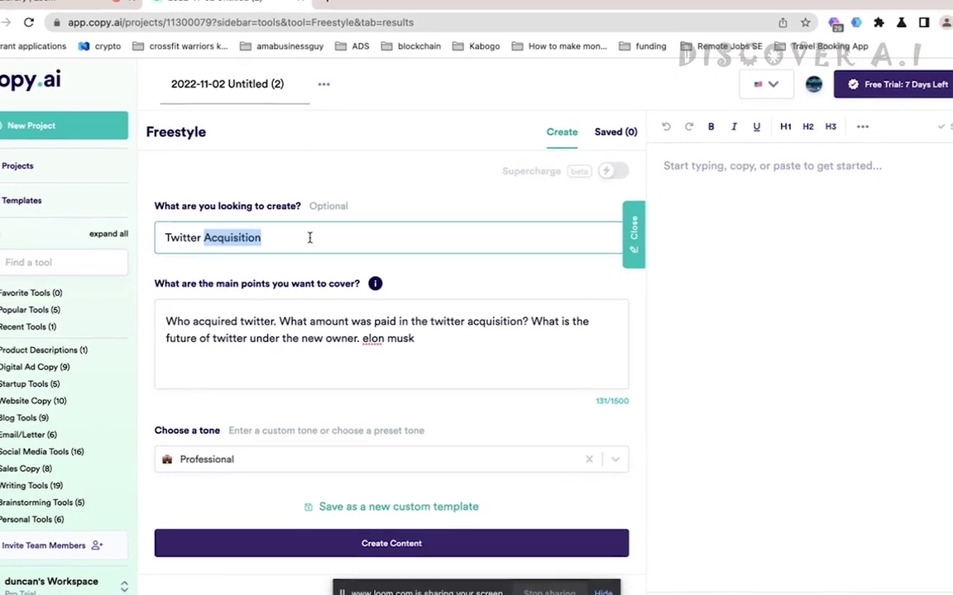
triple_click(277, 238)
key("BackSpace")
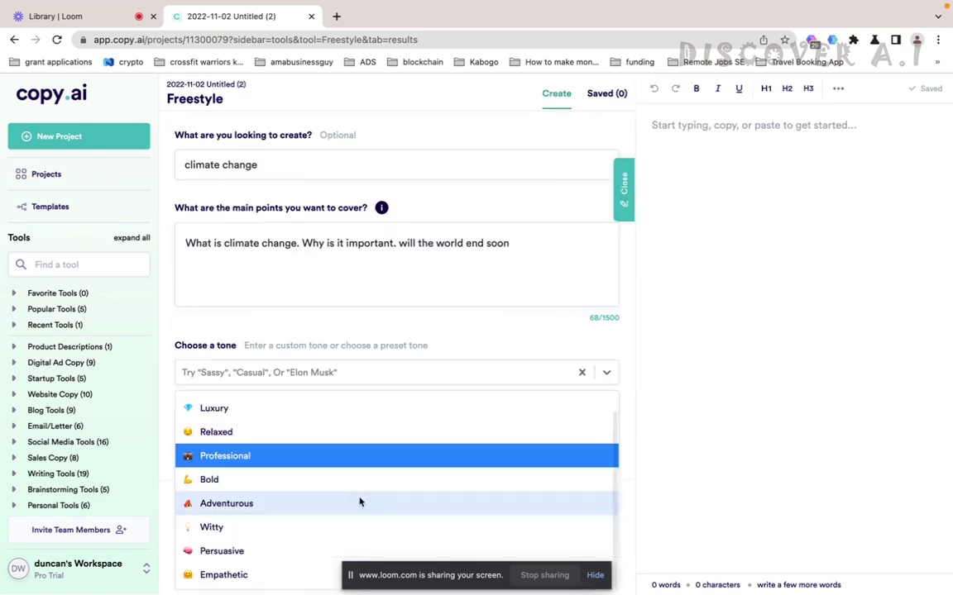
scroll(356, 502, "down", 2)
left_click(389, 343)
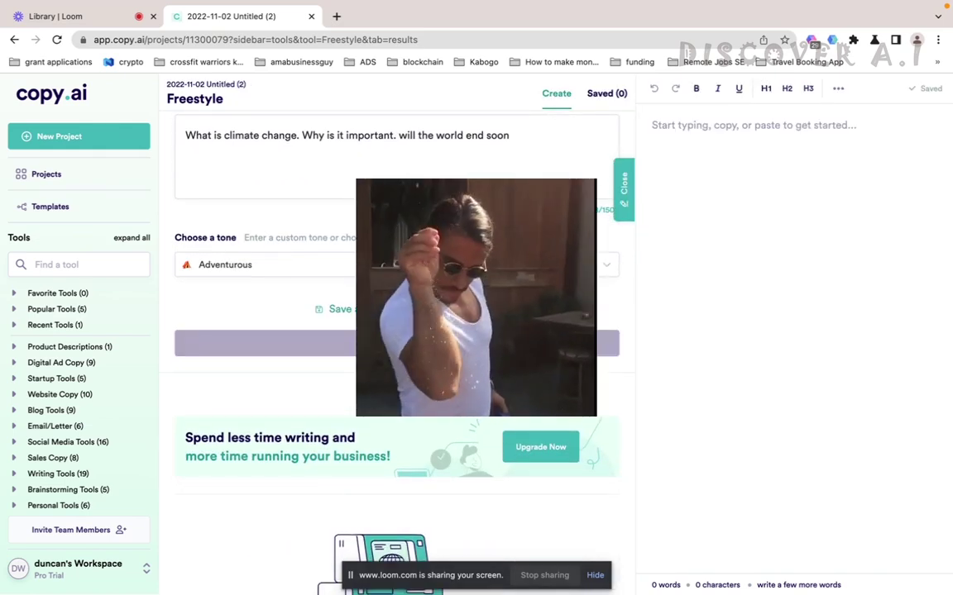
scroll(411, 359, "down", 2)
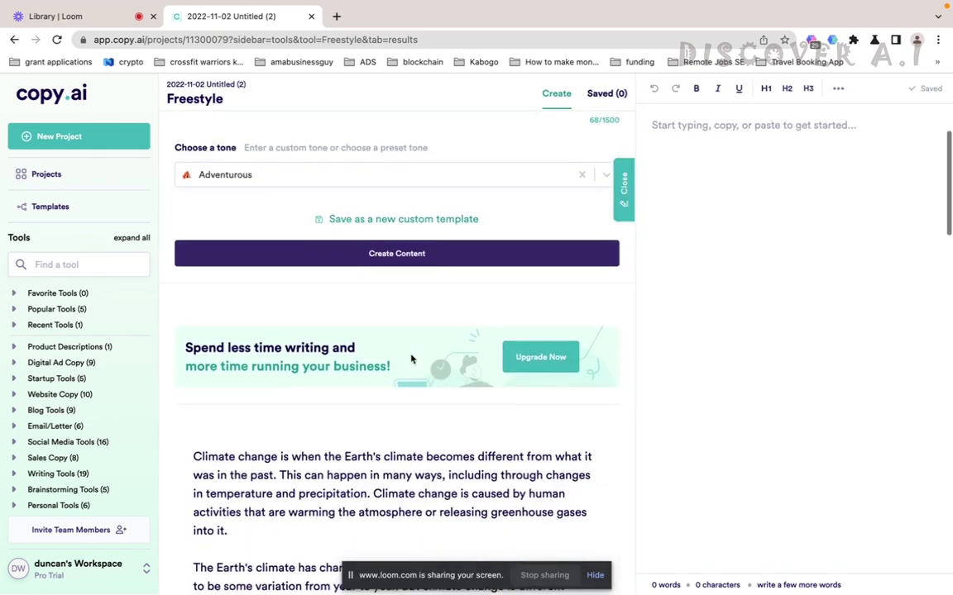
scroll(411, 359, "down", 2)
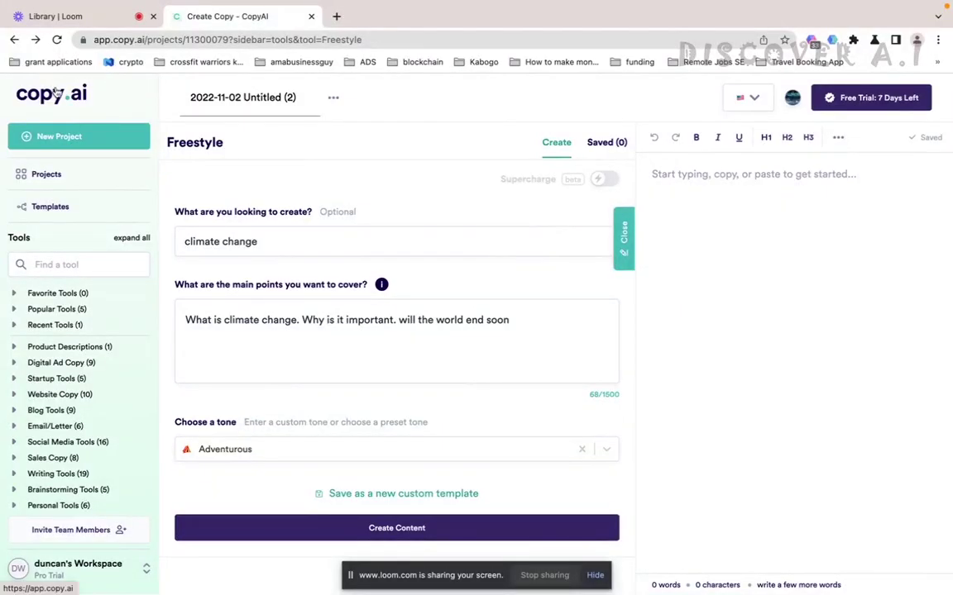
- Return to the home dashboard and look over its folders, existing projects and starter templates
left_click(54, 93)
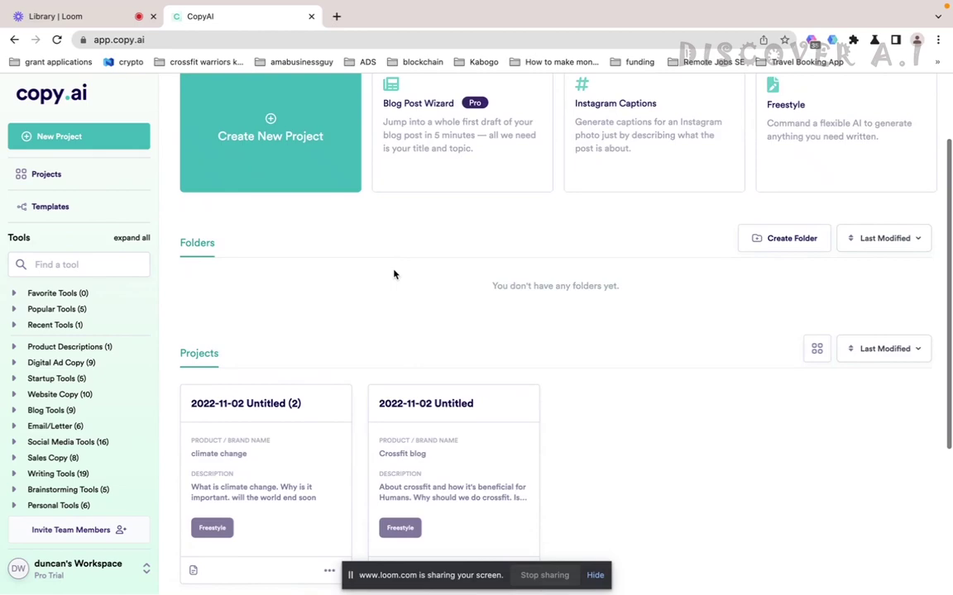
scroll(393, 272, "down", 2)
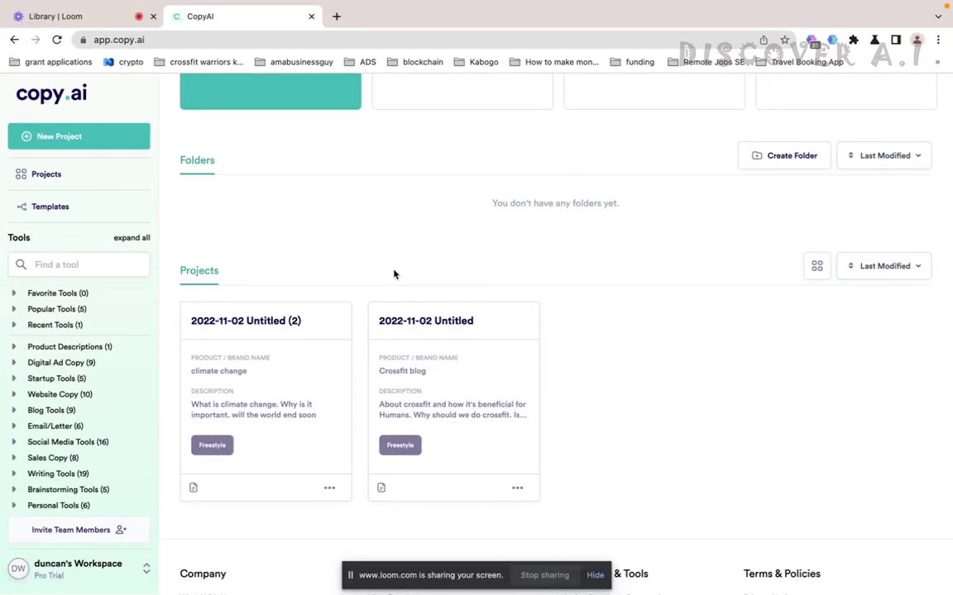
scroll(473, 413, "up", 3)
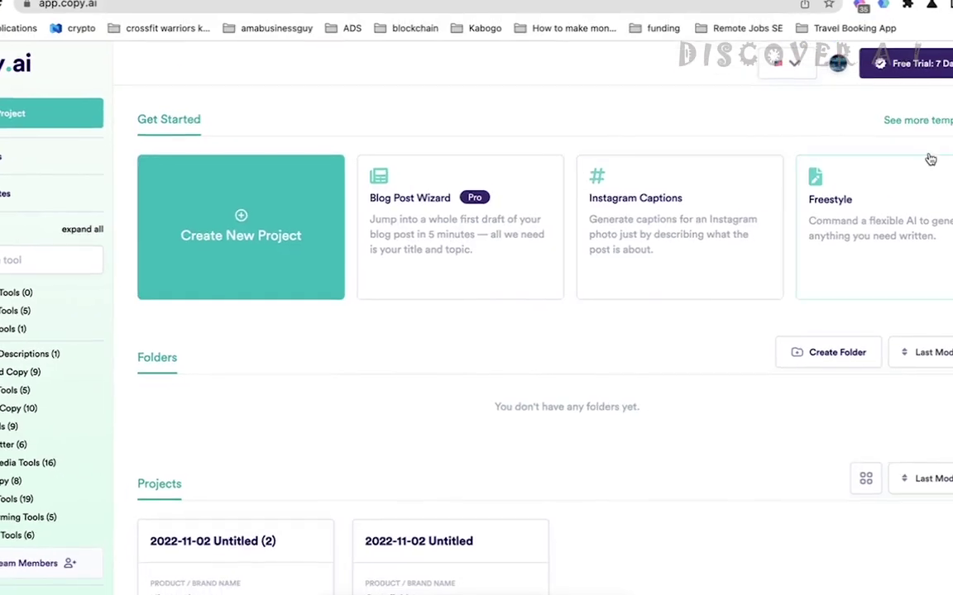